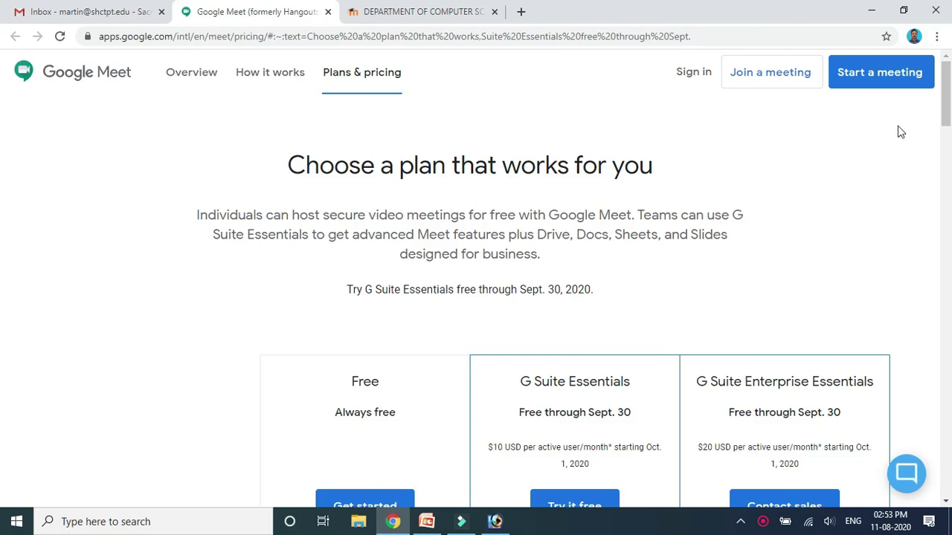
Highlight the G Suite Essentials and Free plans and the Free plan's 'Always free' label.
click(945, 102)
mouse_move(945, 103)
mouse_down()
mouse_move(945, 130)
mouse_move(944, 95)
mouse_up()
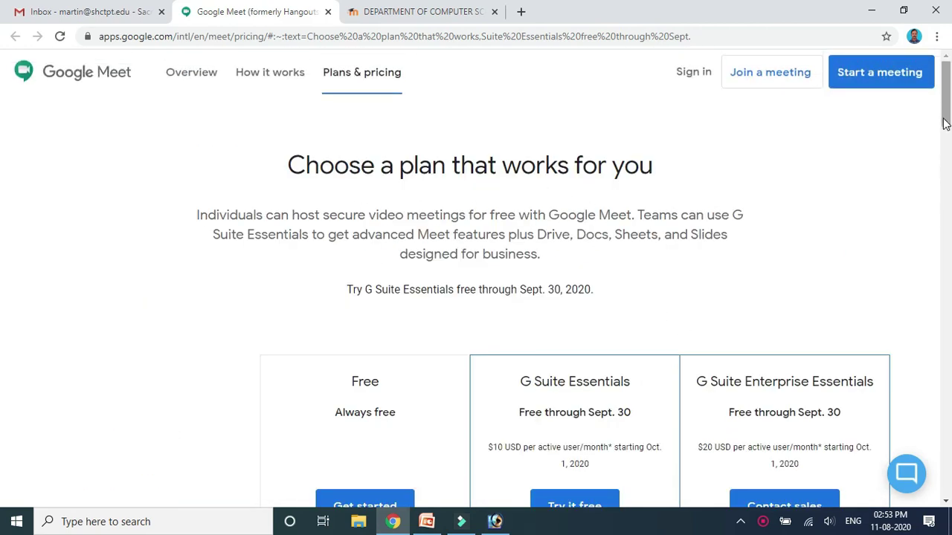
scroll(945, 104, down, 2)
drag(583, 211, 650, 219)
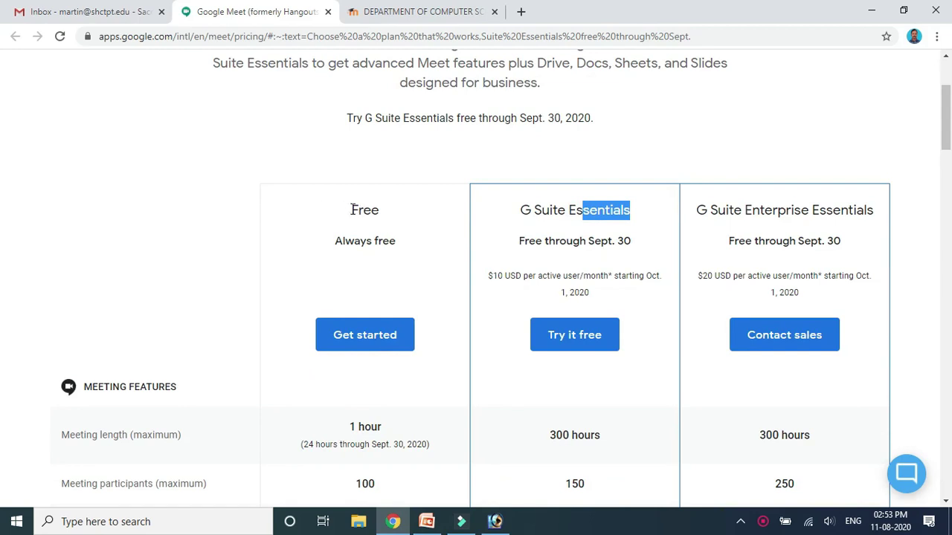
drag(348, 211, 385, 215)
drag(335, 242, 396, 253)
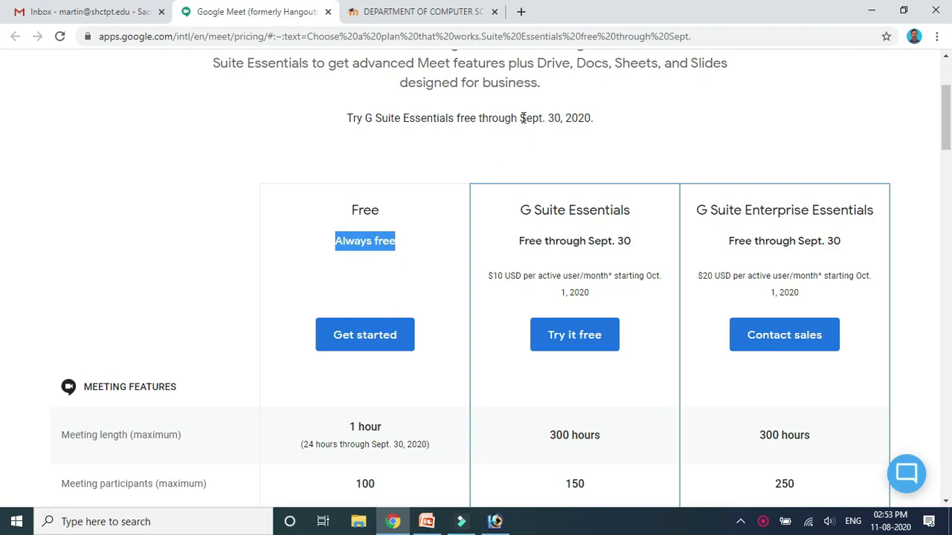
Highlight the Free plan's 100 participant limit and its unlimited number of meetings.
drag(946, 127, 946, 155)
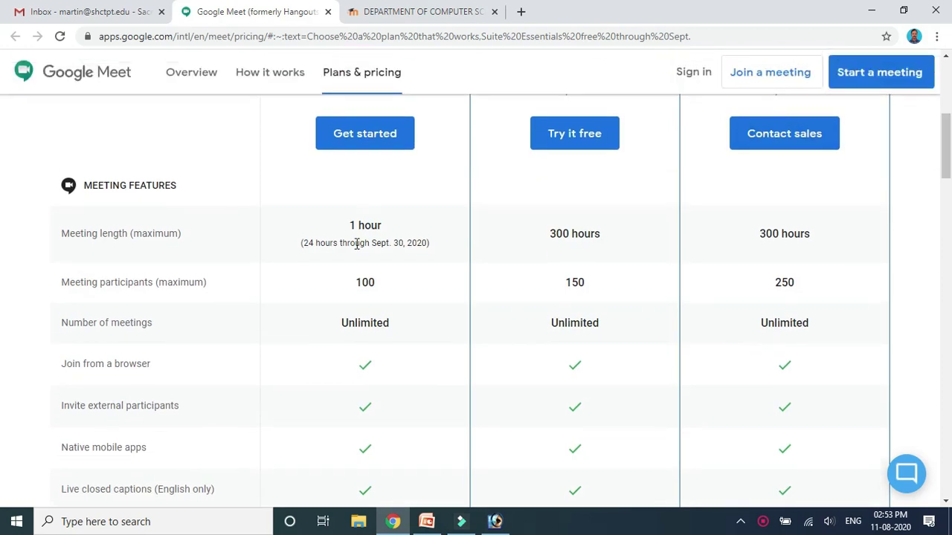
double_click(357, 283)
drag(340, 322, 399, 332)
click(944, 151)
drag(945, 151, 919, 92)
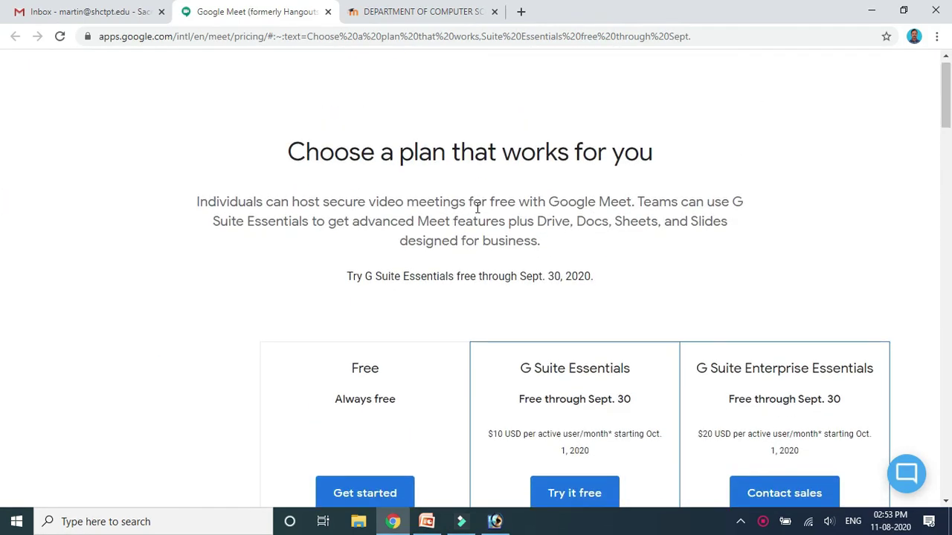
Highlight the trial end date 'Sept. 30, 2020', then return to the Gmail inbox.
click(521, 277)
drag(531, 278, 593, 276)
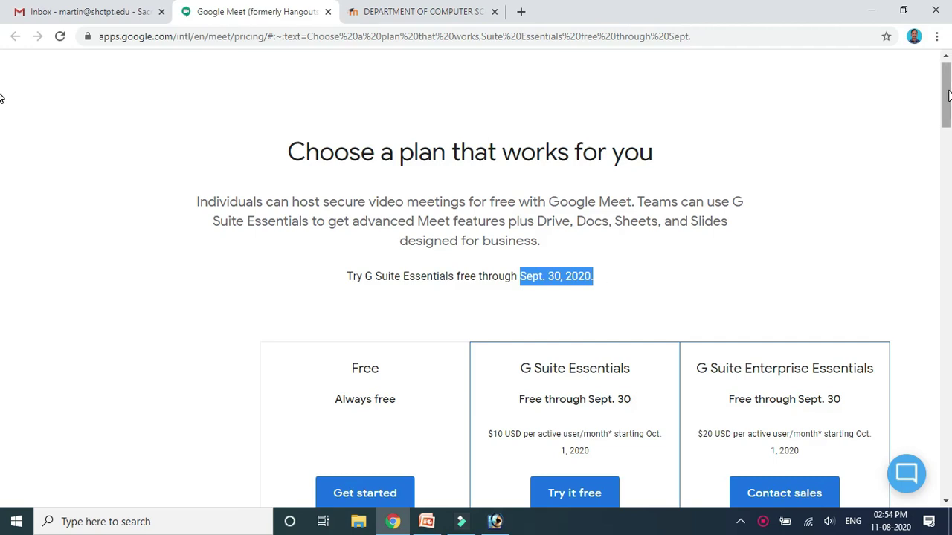
mouse_move(948, 95)
mouse_down()
mouse_move(945, 188)
mouse_move(930, 94)
mouse_up()
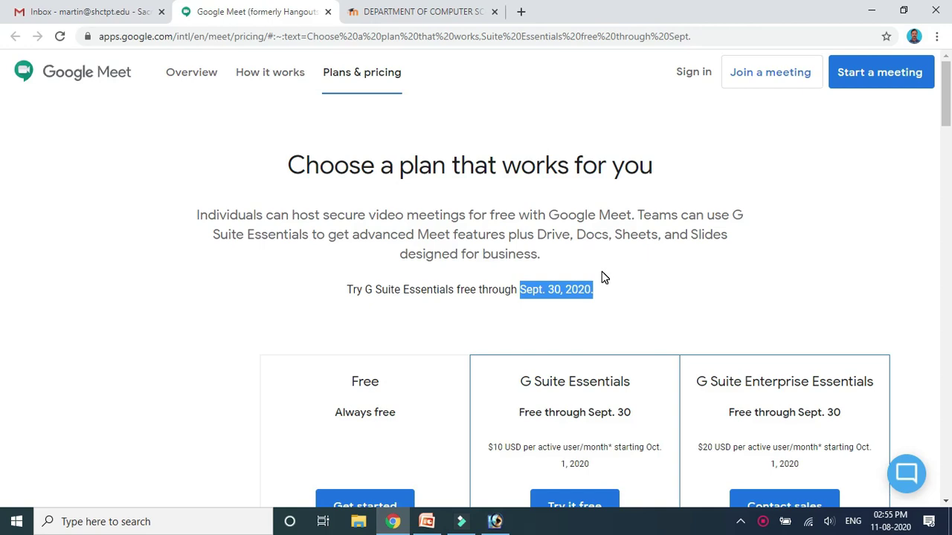
click(91, 14)
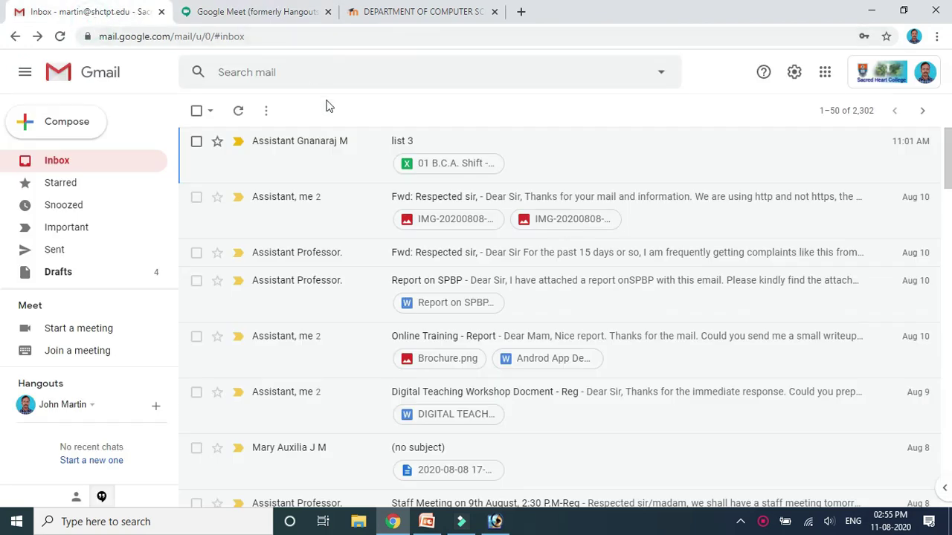
Launch Calendar from Gmail's Google apps grid, showing the August 11, 2020 day view.
click(825, 74)
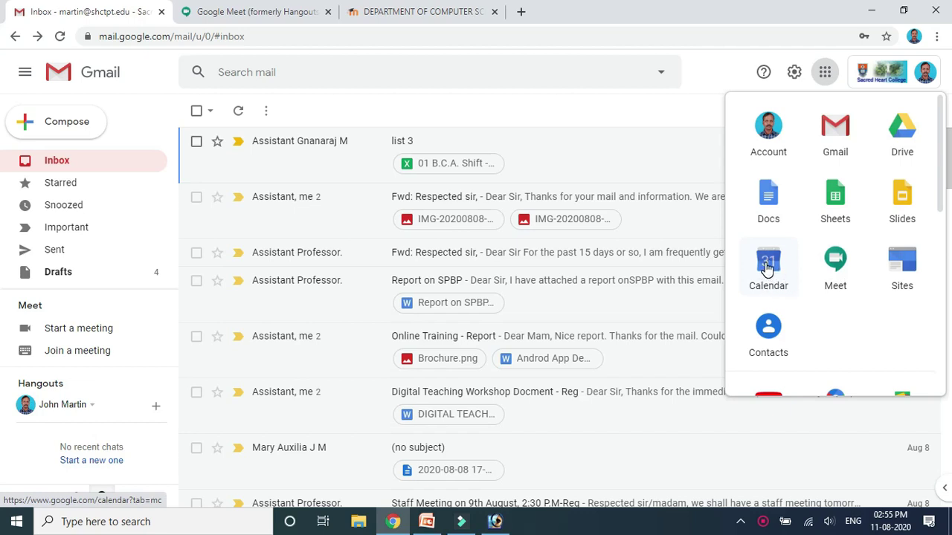
click(767, 270)
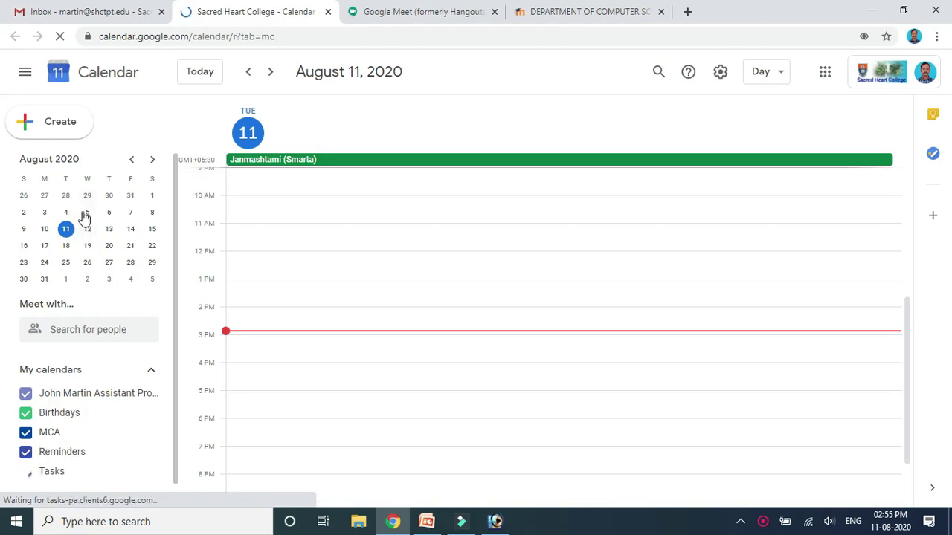
Show August 12 in day view, discard an untitled 10 AM draft event, and return to Gmail.
click(88, 231)
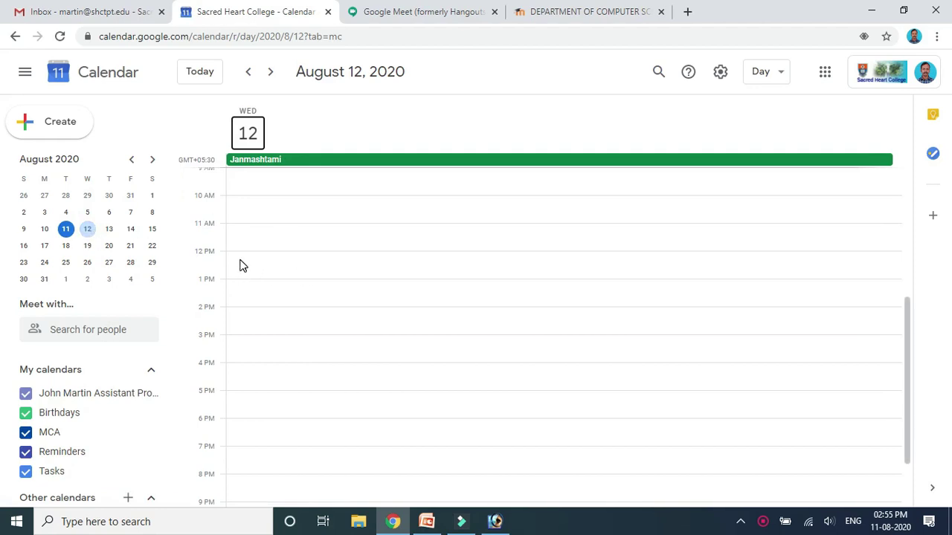
click(238, 201)
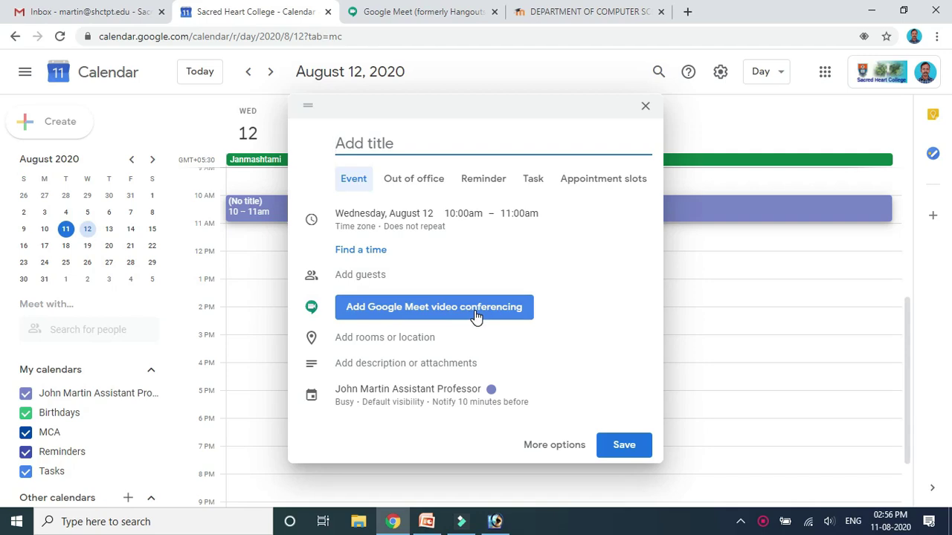
click(645, 107)
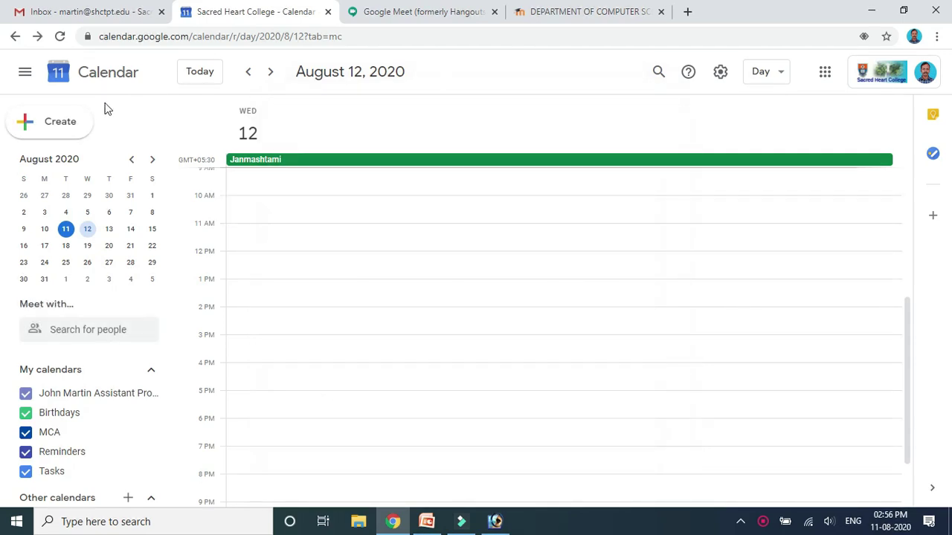
click(13, 39)
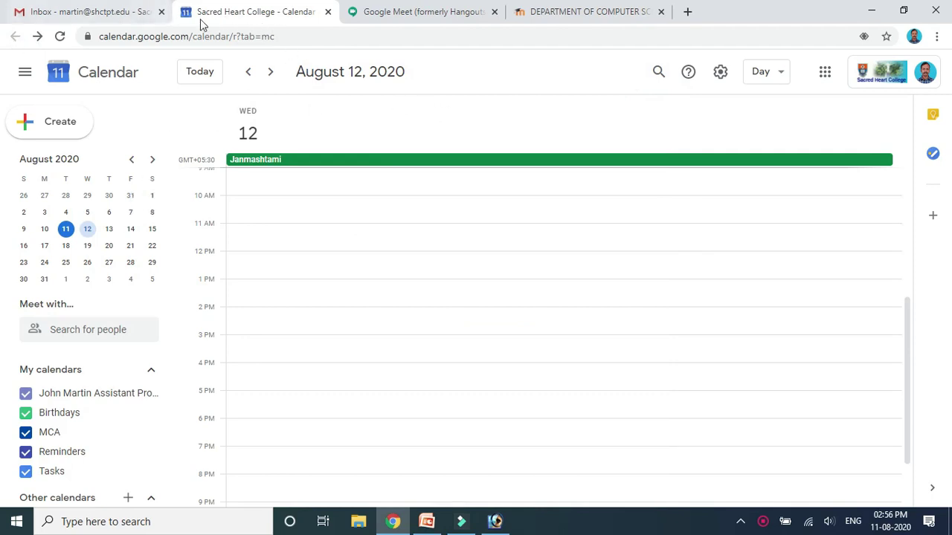
click(111, 15)
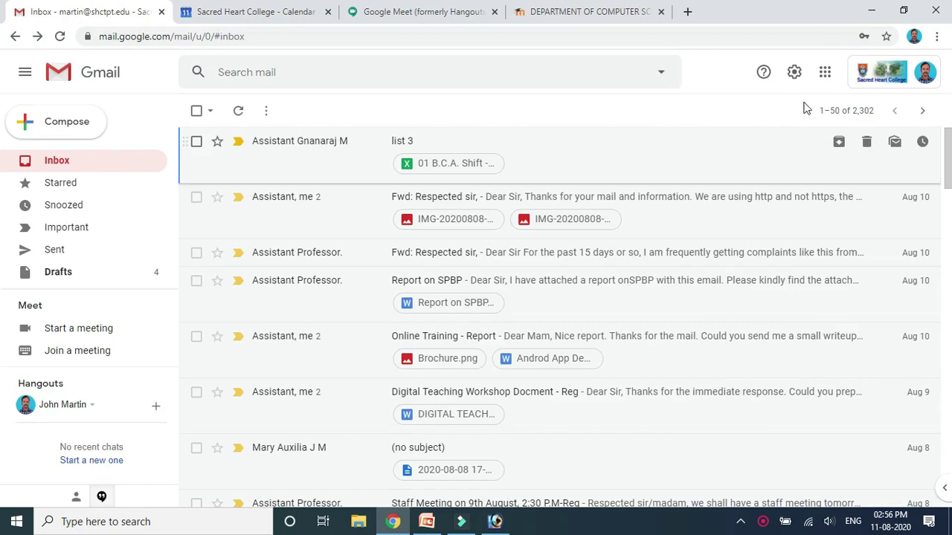
Open Google Meet from the apps grid and begin typing the 'Introduction to Operating System' nickname.
click(823, 75)
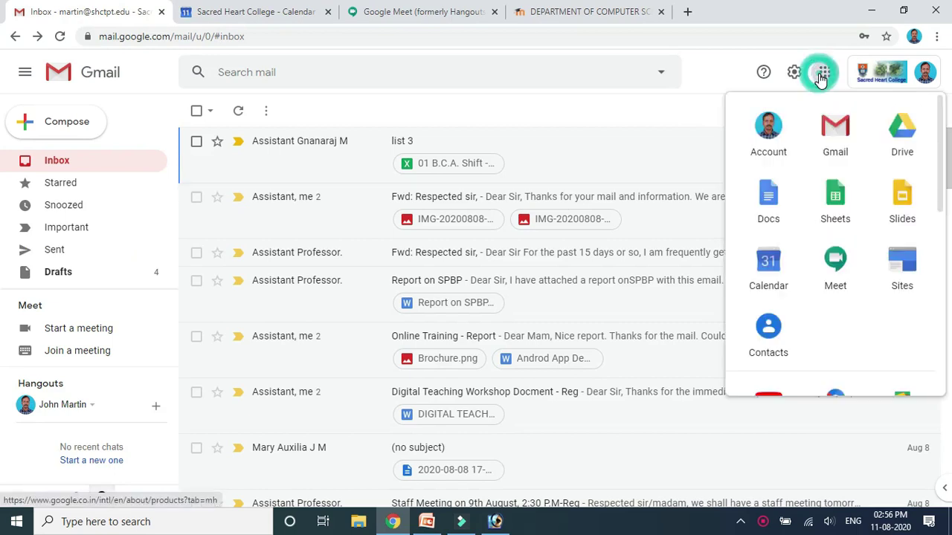
click(833, 269)
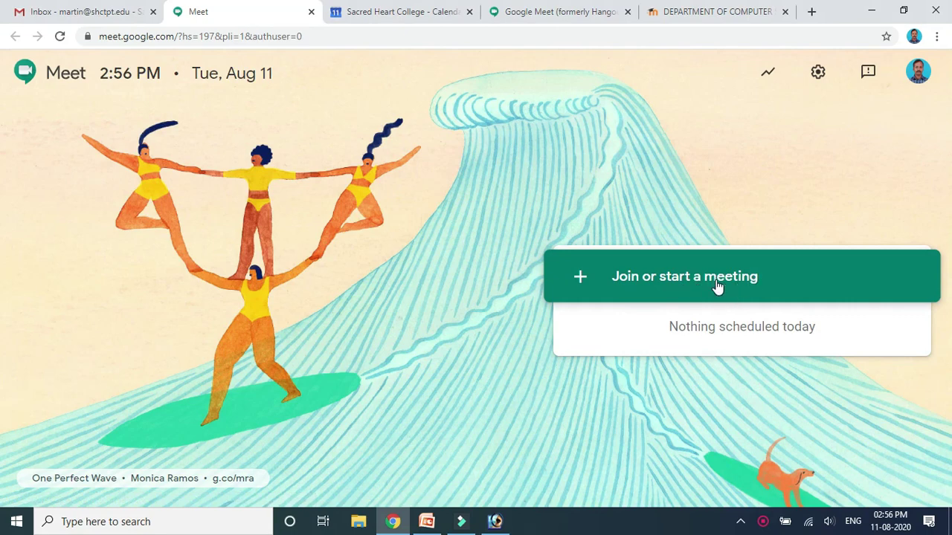
click(716, 287)
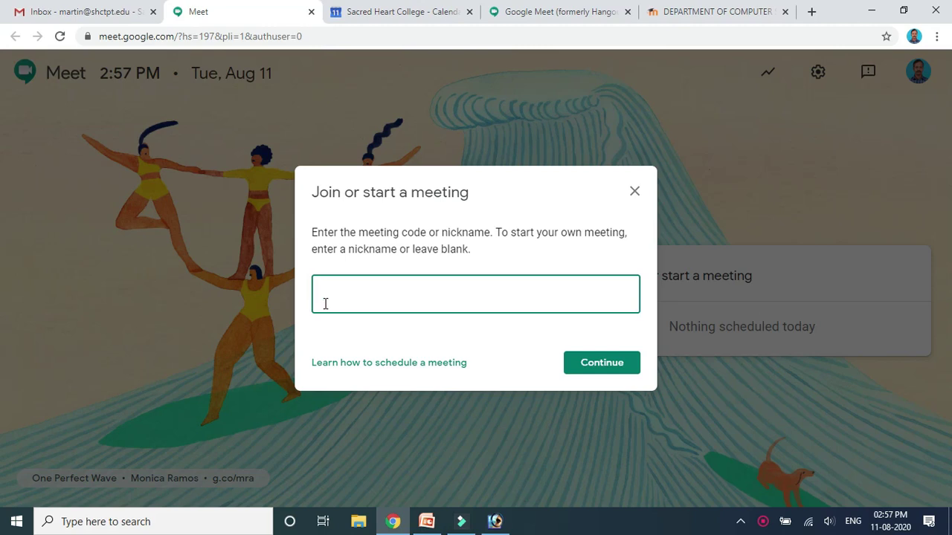
text(Introduction to)
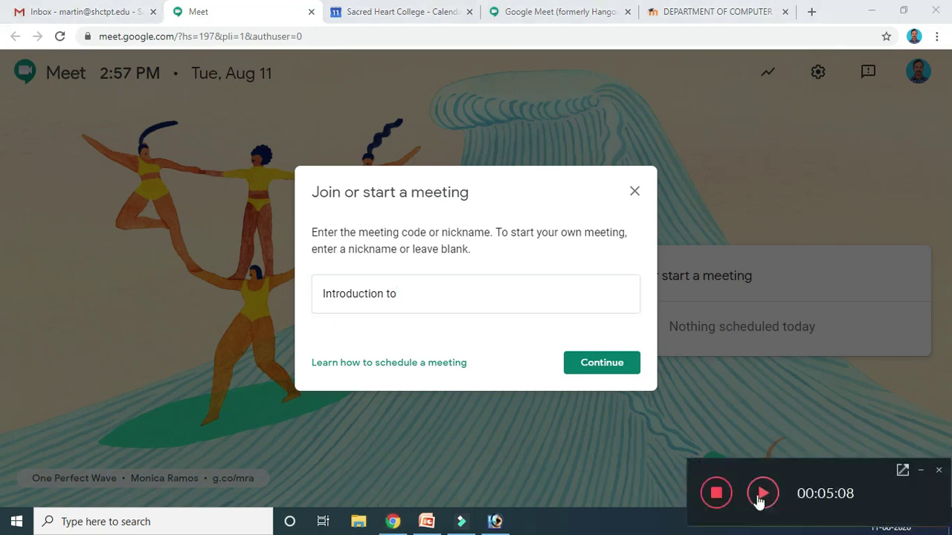
text( Operating)
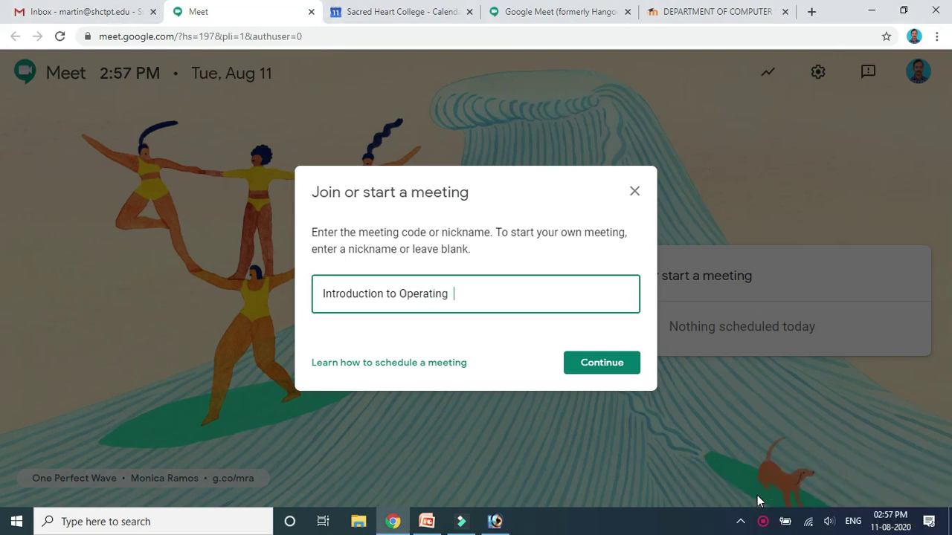
text(  System Gmeet)
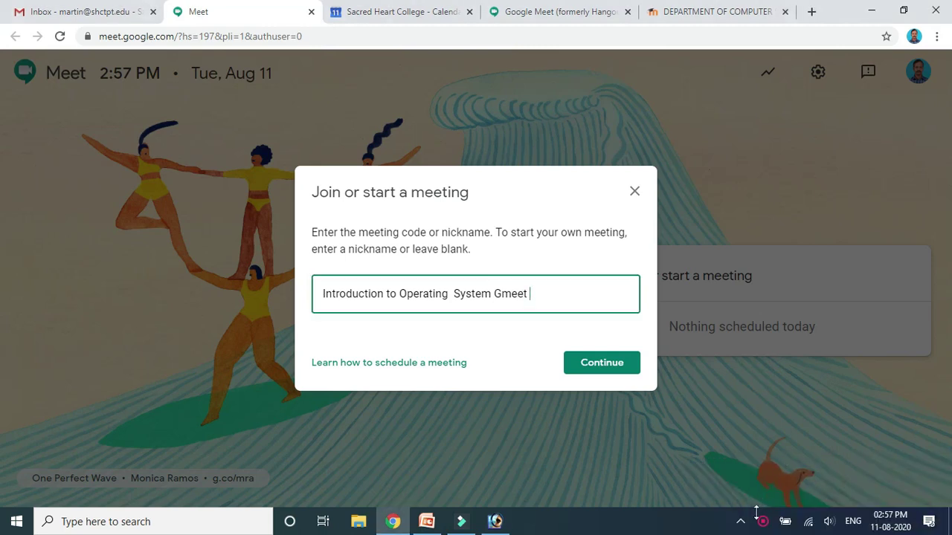
Complete the nickname 'Introduction to Operating System GmeetLink11Aug' and start the meeting.
click(762, 521)
right_click(762, 522)
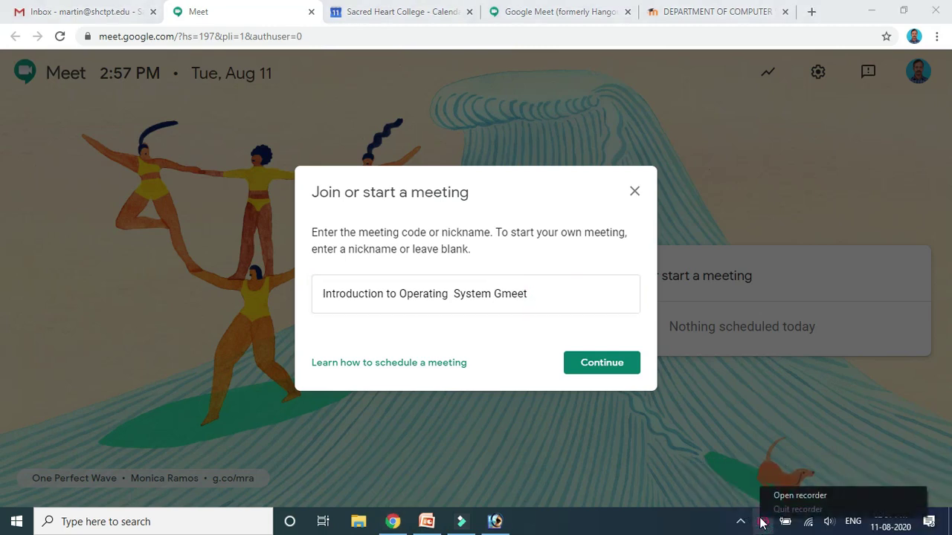
click(773, 496)
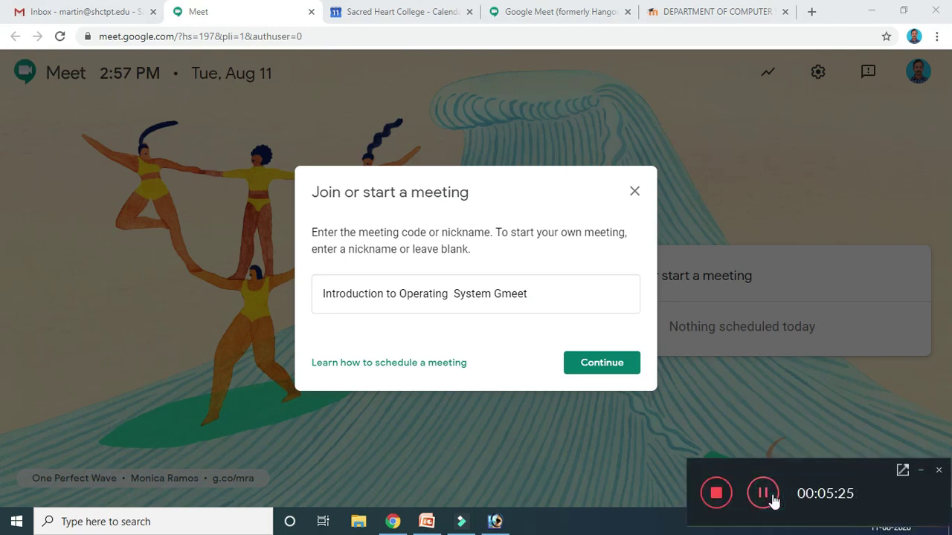
click(558, 293)
text(Link11-08)
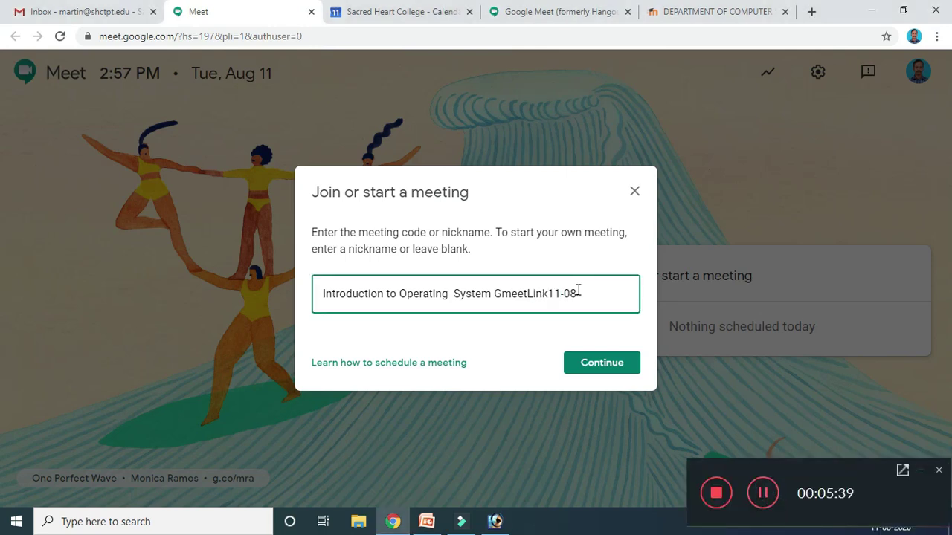
key(Left)
key(Left)
key(Left)
text(A)
key(BackSpace)
key(BackSpace)
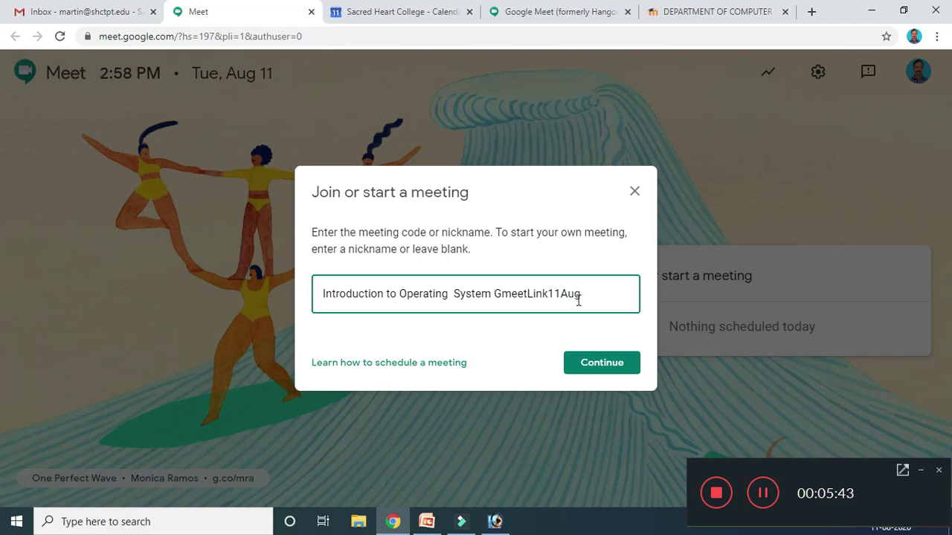
click(593, 364)
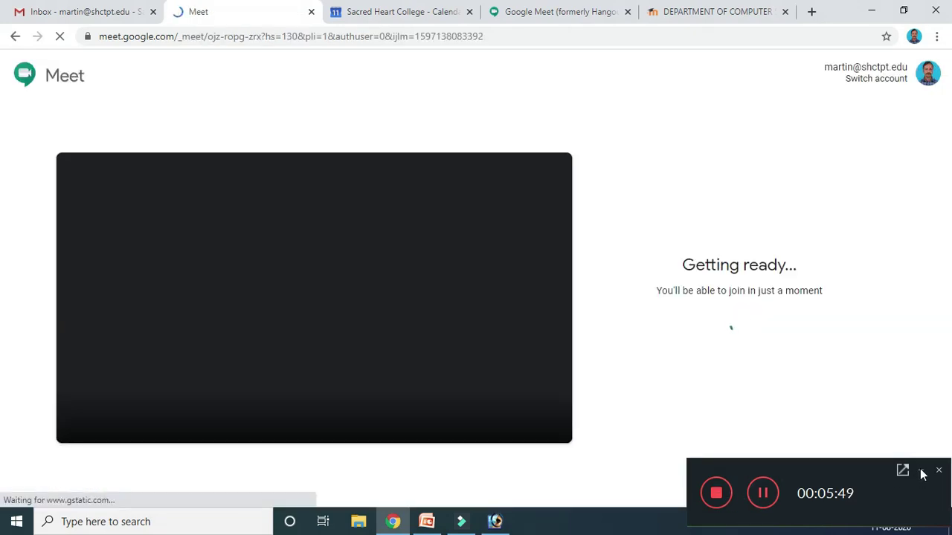
Join the meeting with the camera off, bringing up the Add others dialog.
click(921, 472)
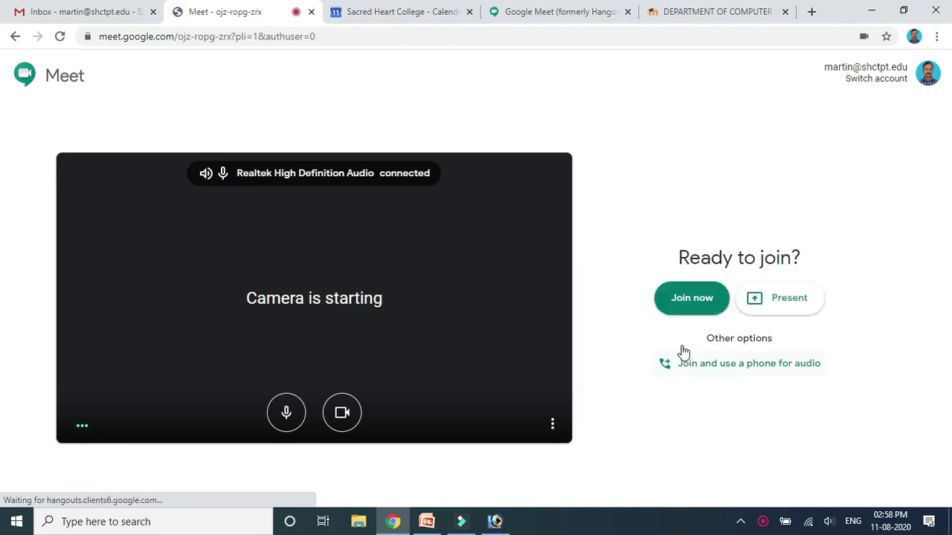
click(342, 413)
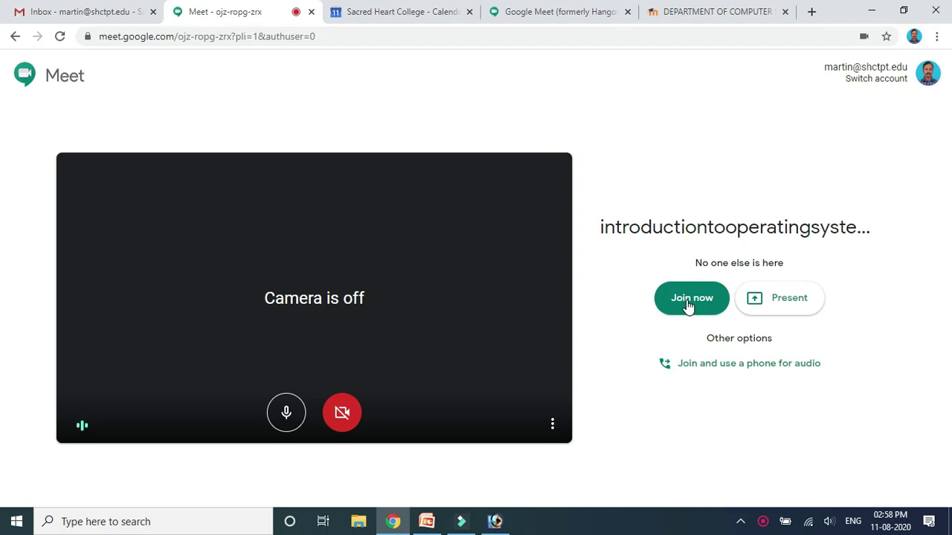
click(687, 305)
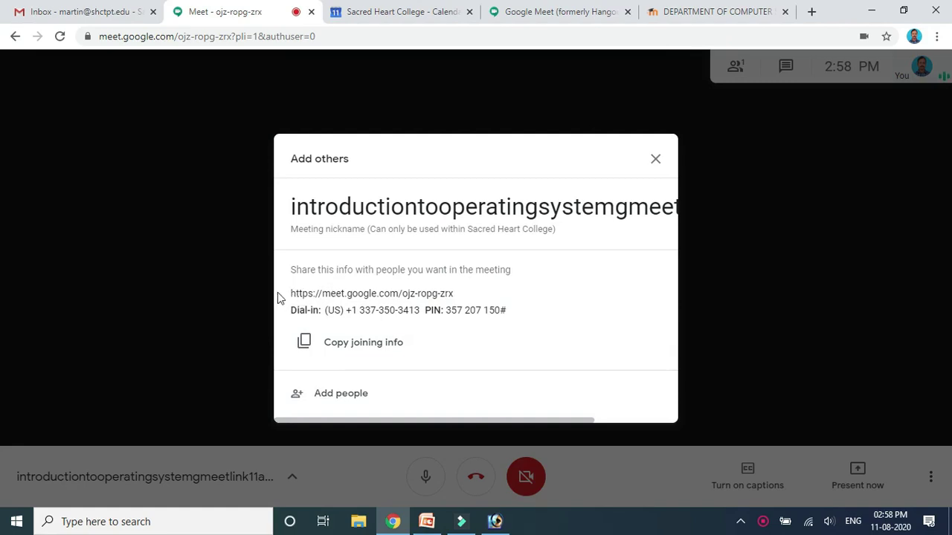
Copy the meeting's joining info and switch to the Department of Computer Science UG tab.
click(362, 347)
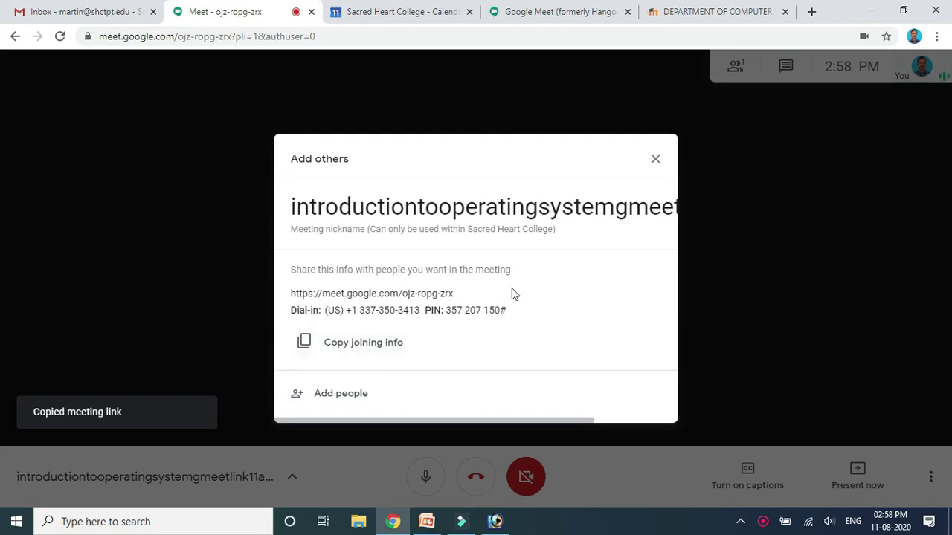
click(713, 12)
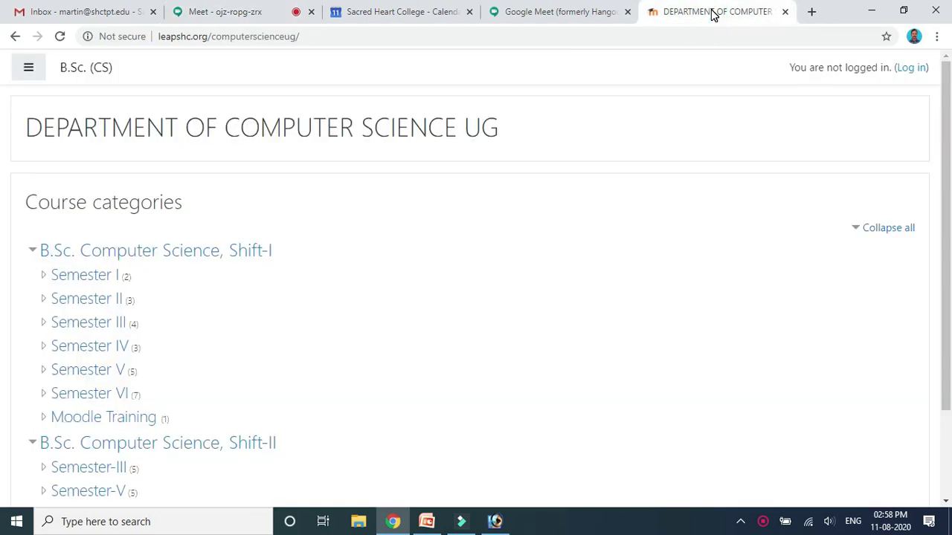
Log in to the Moodle site with the admin username and the account password.
click(915, 70)
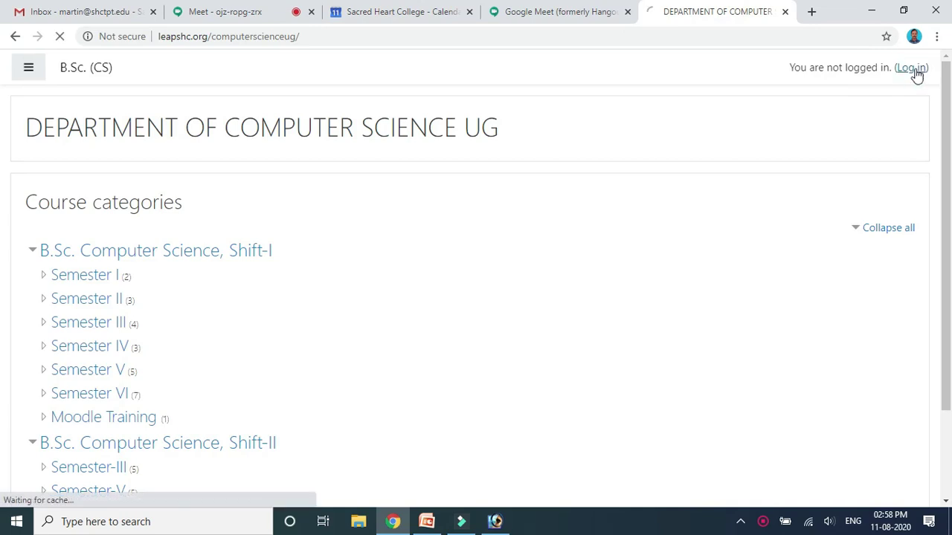
double_click(254, 36)
click(340, 177)
text(admin)
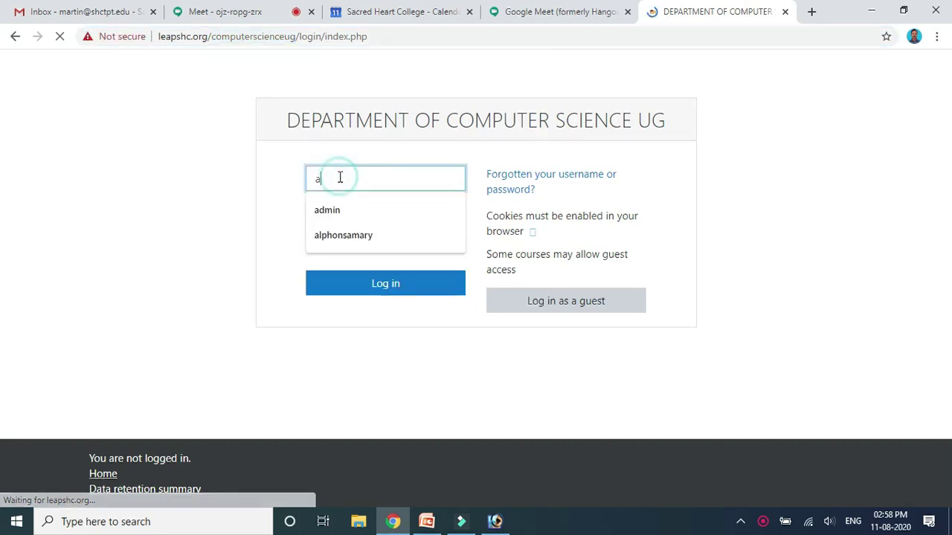
key(Tab)
key(ctrl+v)
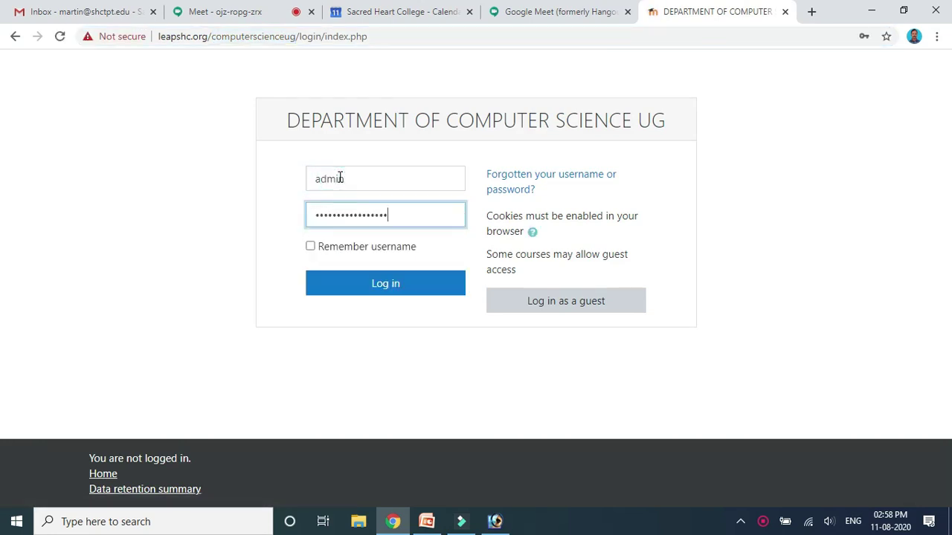
text(**)
key(Return)
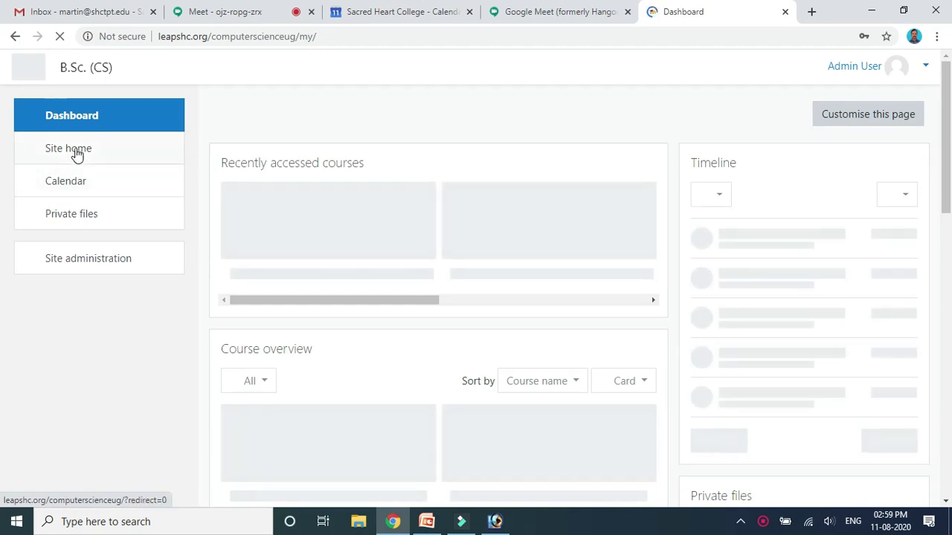
click(75, 152)
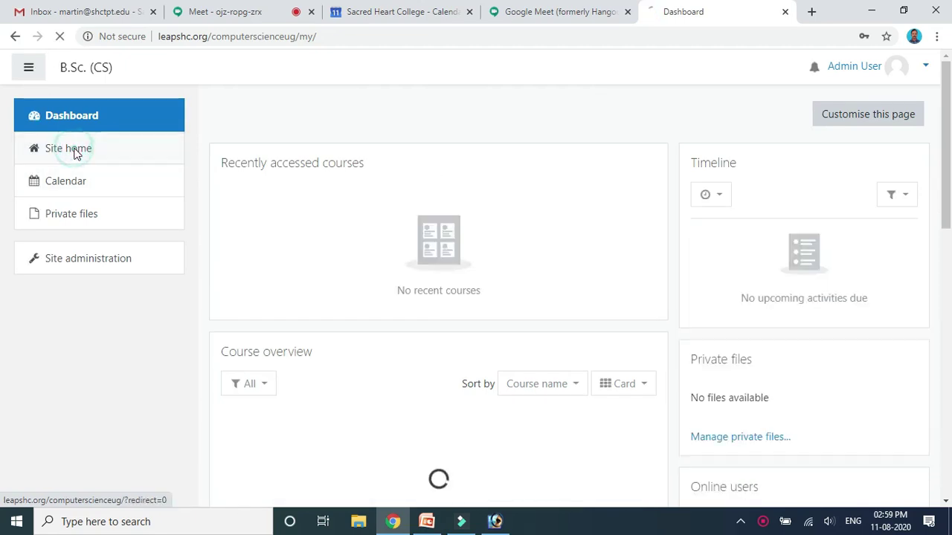
Open the Moodle Training category and its Moodle Training Programme (MTP01) course.
drag(946, 78, 924, 170)
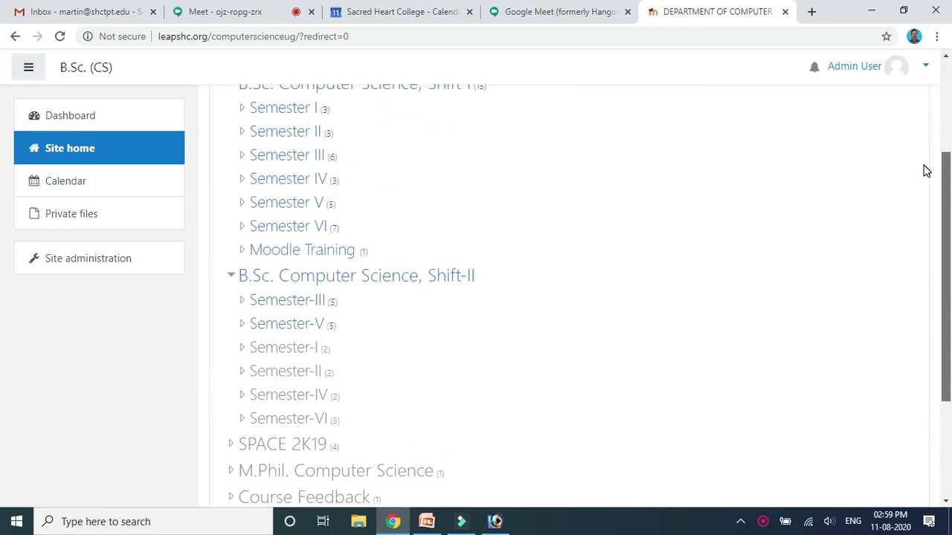
click(317, 250)
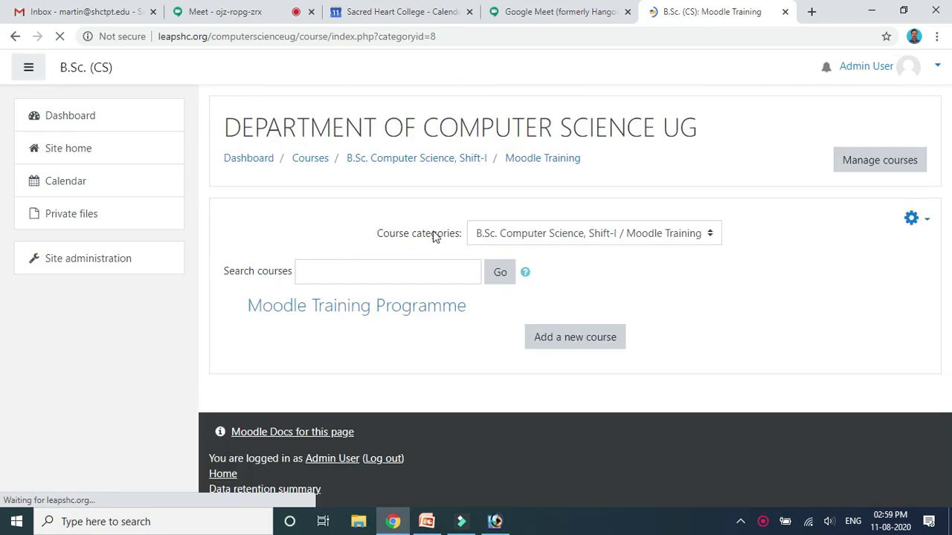
click(425, 313)
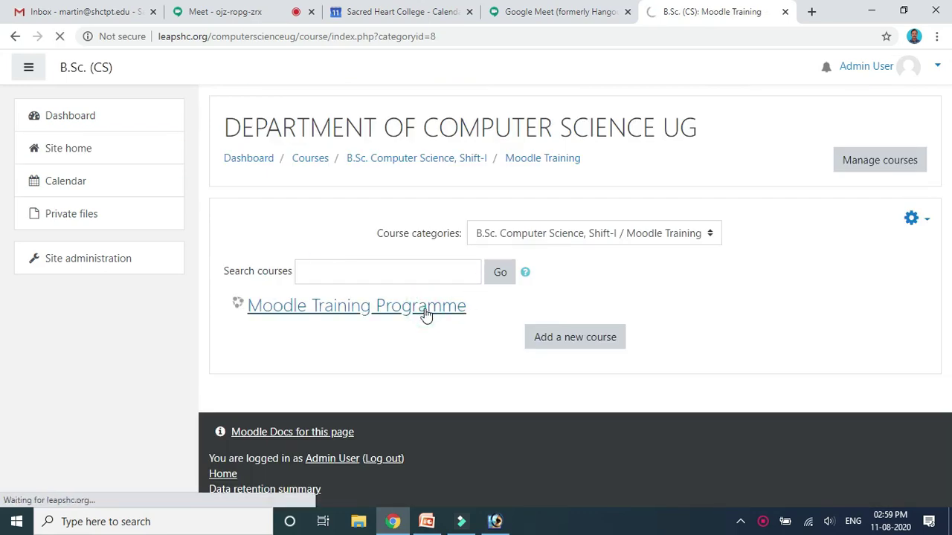
drag(946, 112, 945, 203)
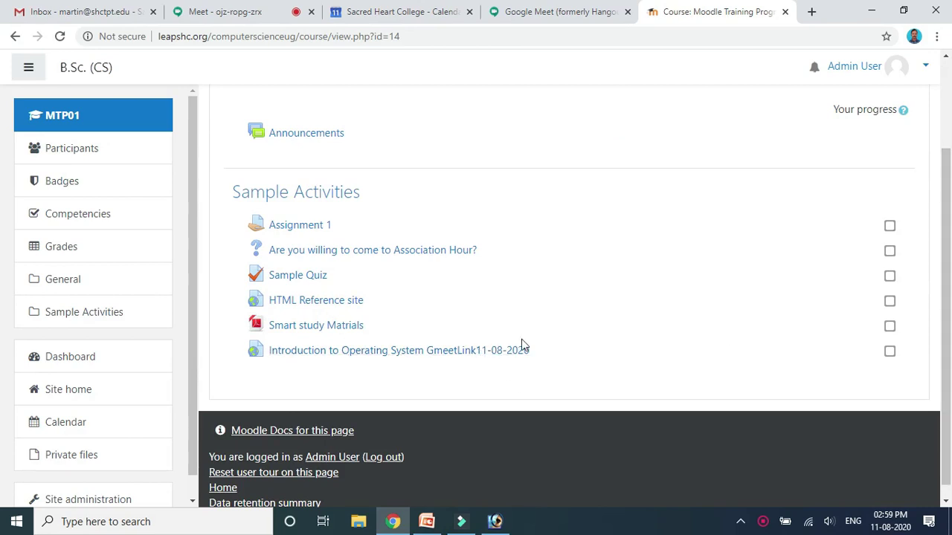
drag(940, 202, 940, 126)
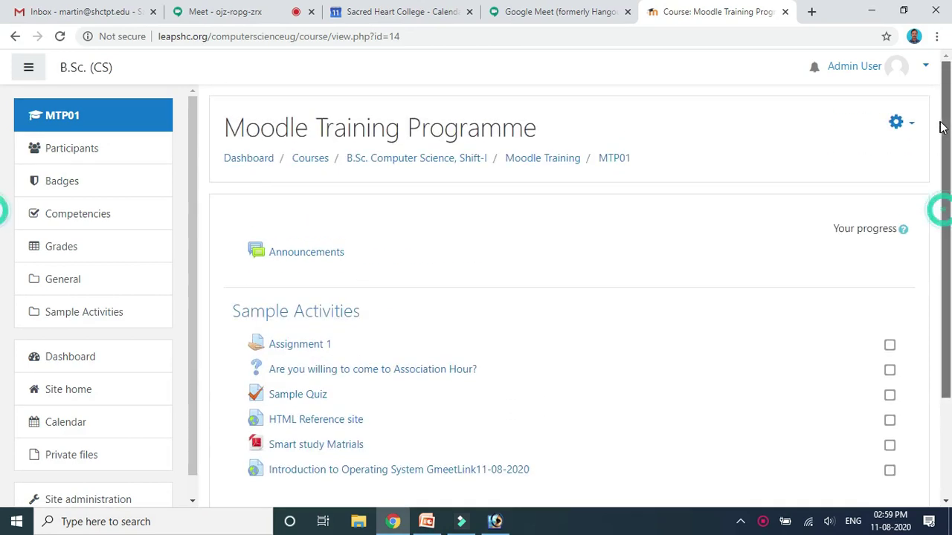
Turn editing on and delete the old 'Introduction to Operating System GmeetLink11-08-2020' entry.
click(911, 126)
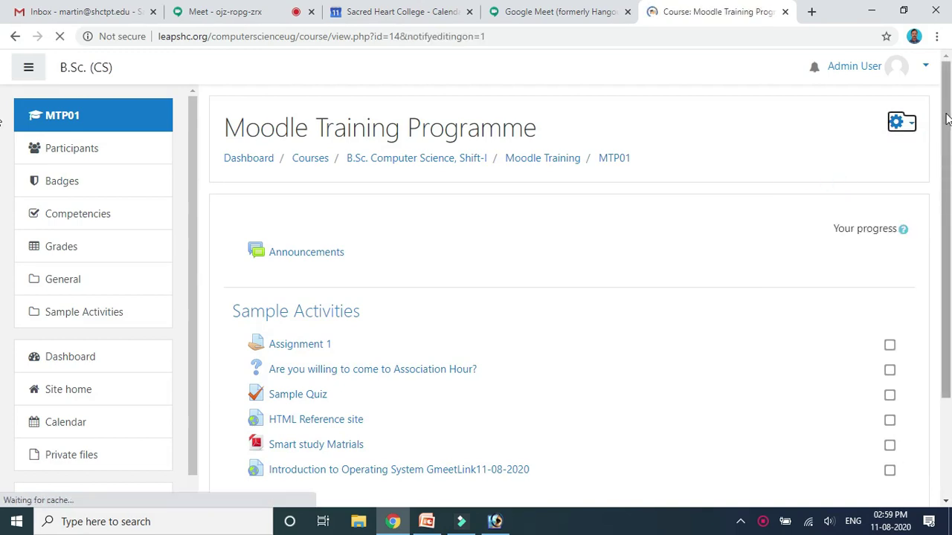
drag(945, 119, 949, 220)
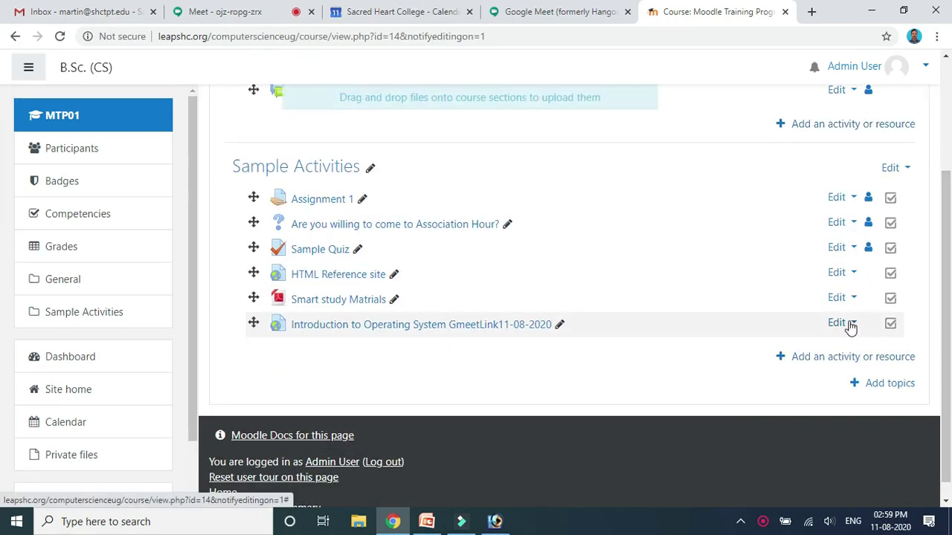
click(850, 327)
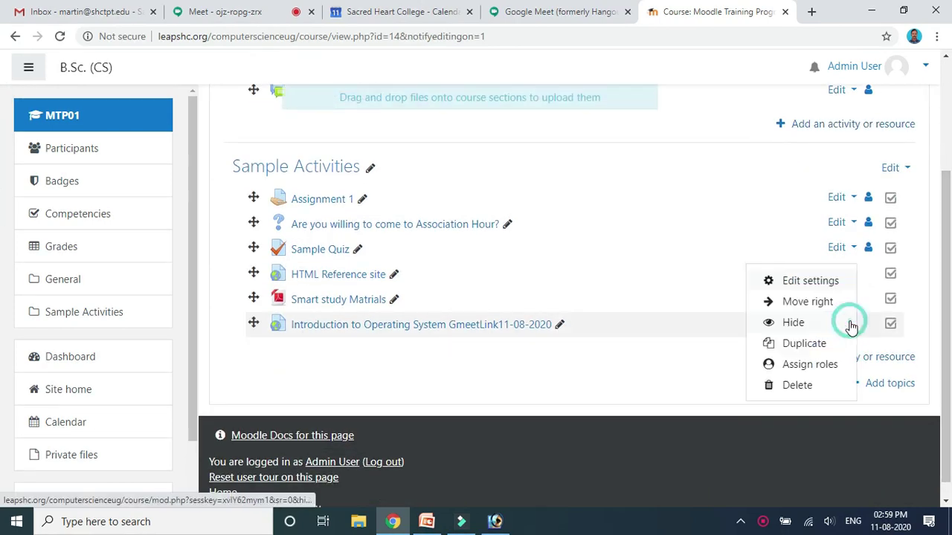
click(794, 386)
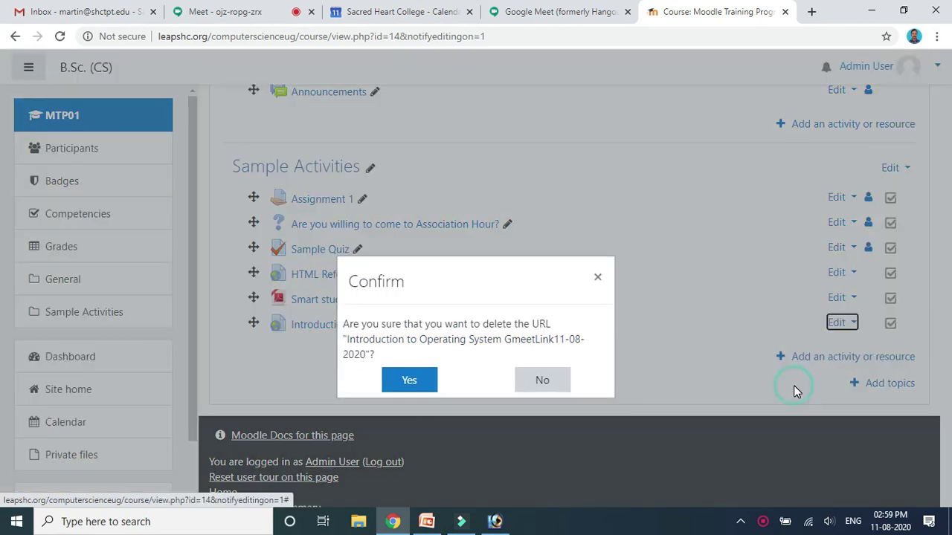
click(397, 384)
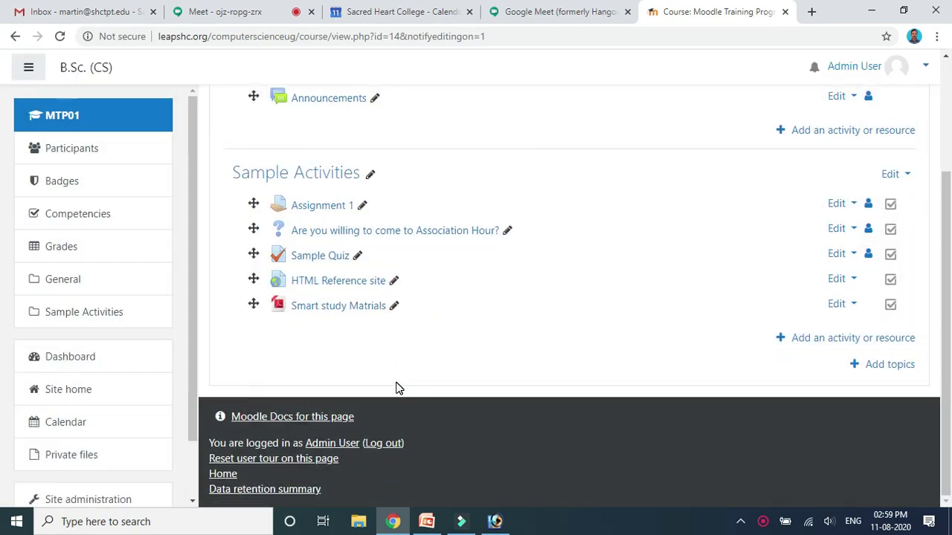
drag(945, 278, 945, 248)
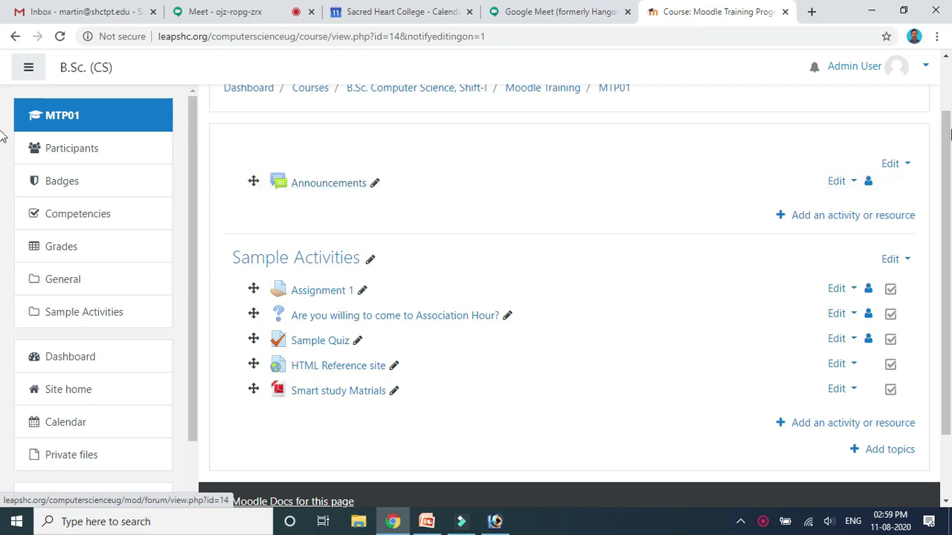
scroll(803, 349, down, 2)
Pick URL from the activity chooser's Resources list and add it to Sample Activities.
click(802, 342)
scroll(445, 152, down, 5)
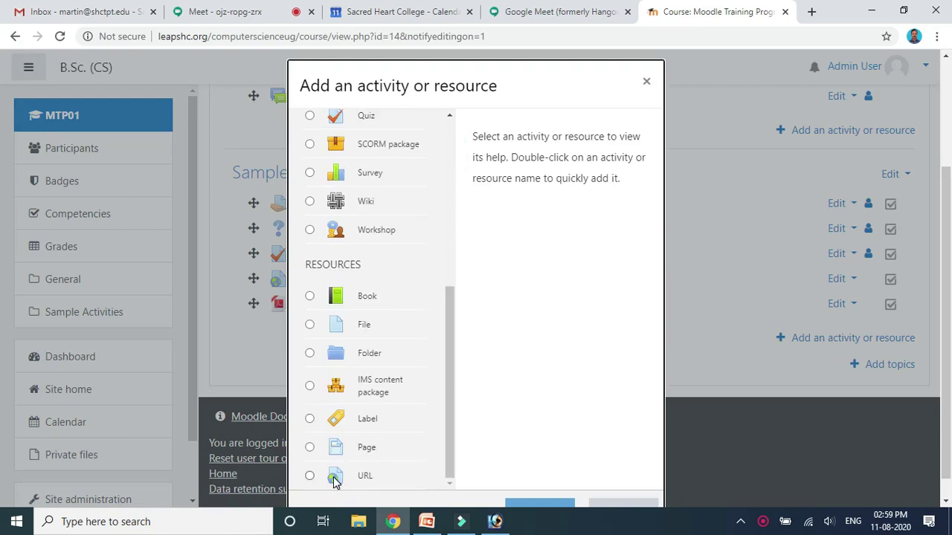
click(334, 480)
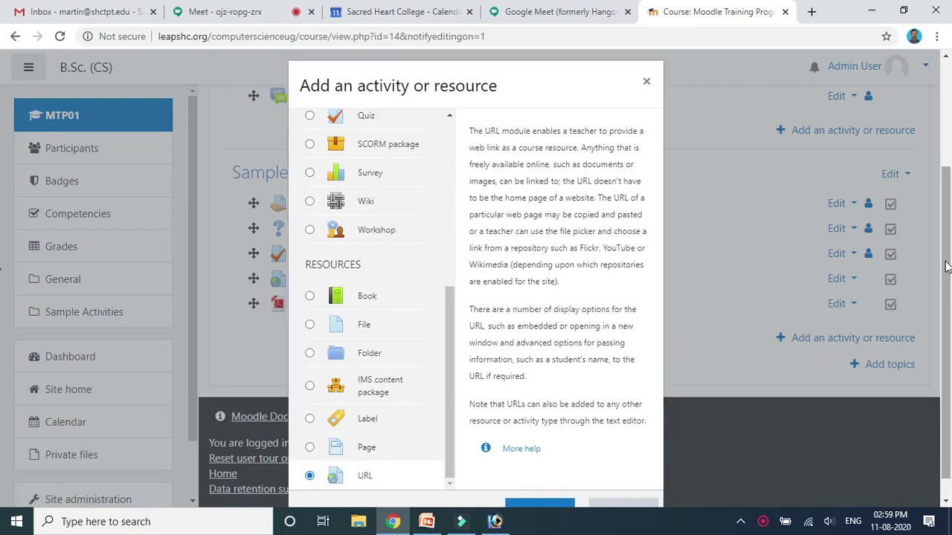
scroll(945, 268, down, 1)
click(539, 489)
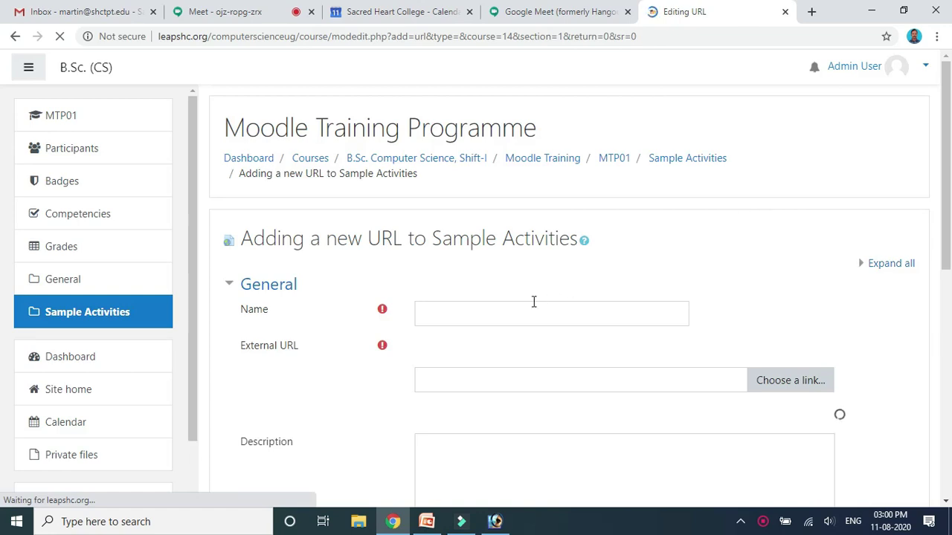
Enter the resource name 'Introduction to Operating System…', correcting the 'Operating' typo.
click(493, 313)
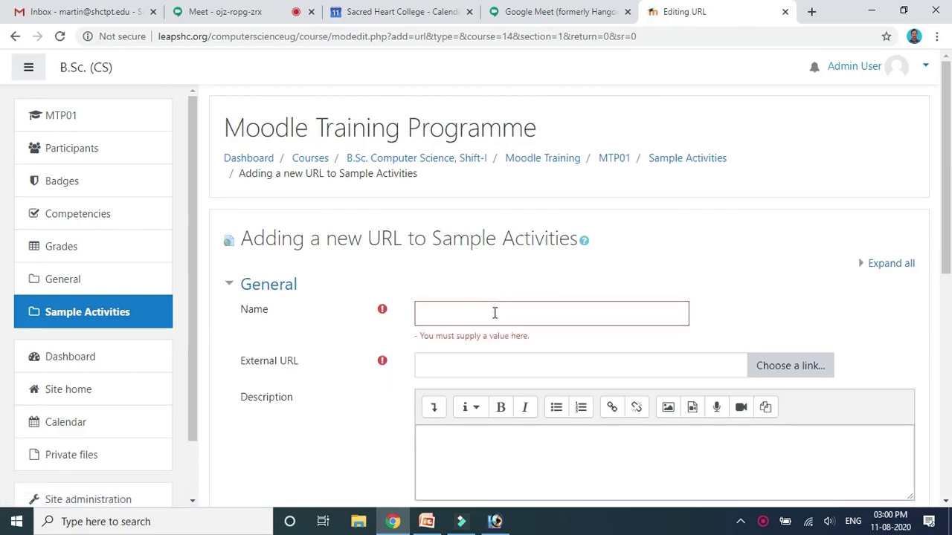
click(449, 315)
text(Intro)
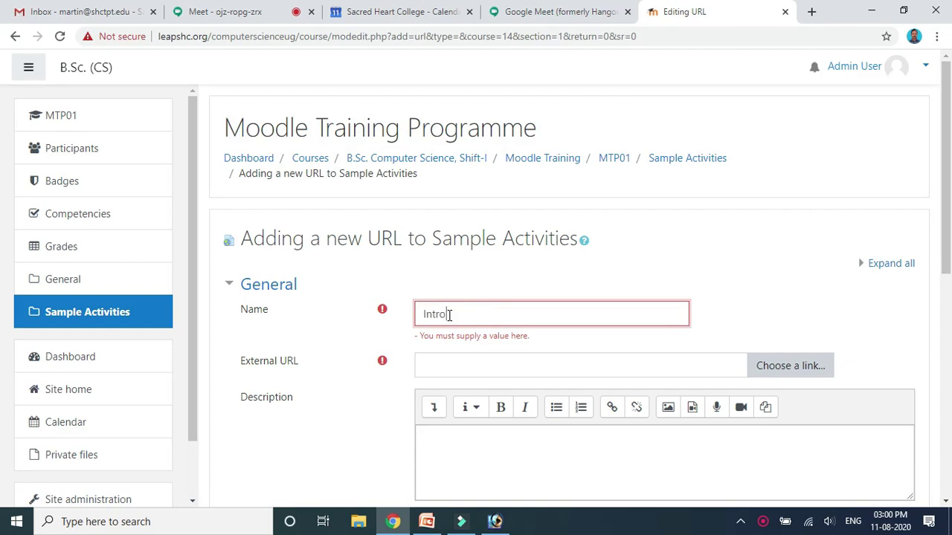
text(duction to O)
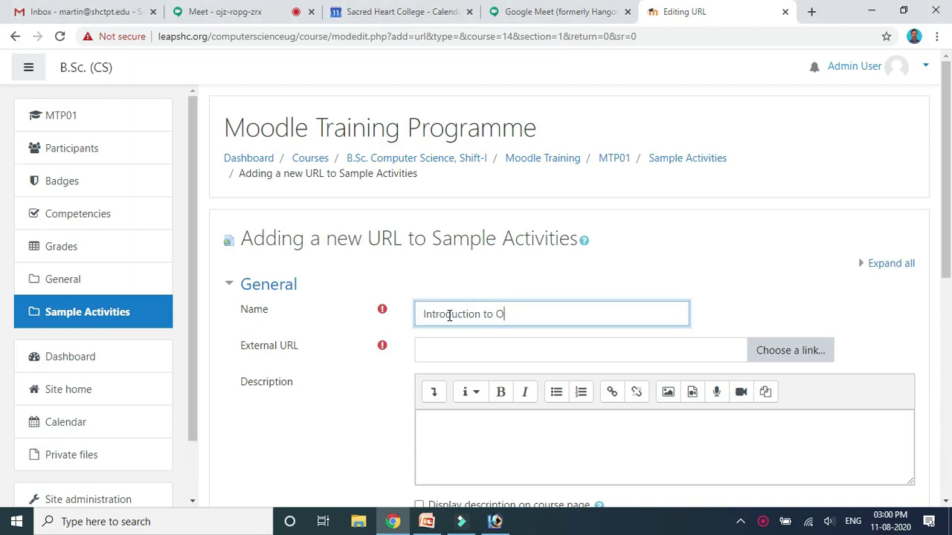
text(prating System  11-08-2020)
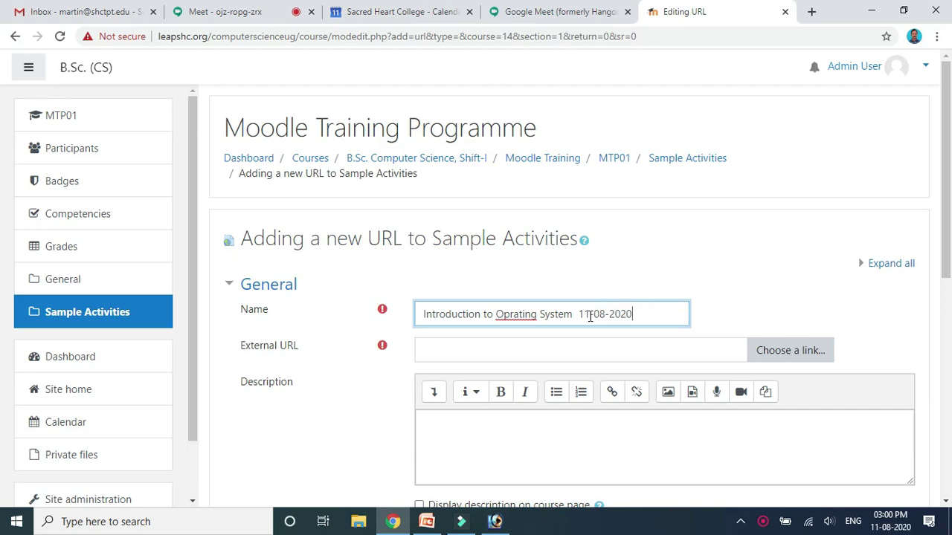
click(508, 314)
text(e)
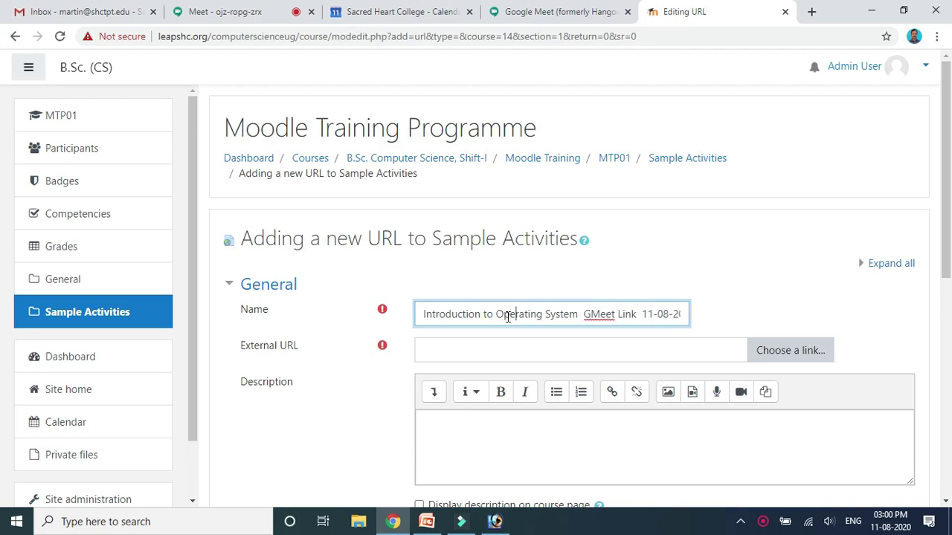
Clear a wrong paste from External URL and re-copy the Meet joining link.
click(446, 345)
text(computerscienceug)
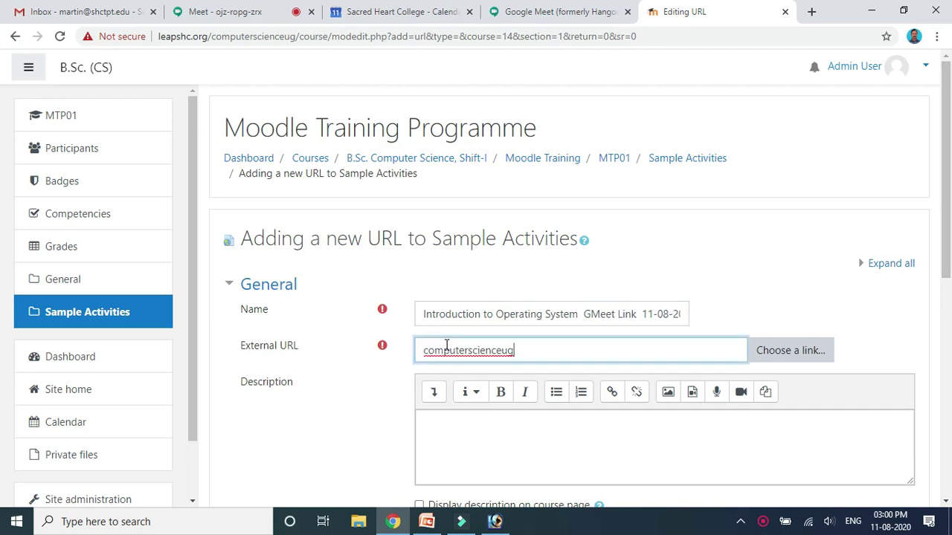
key(BackSpace)
key(BackSpace)
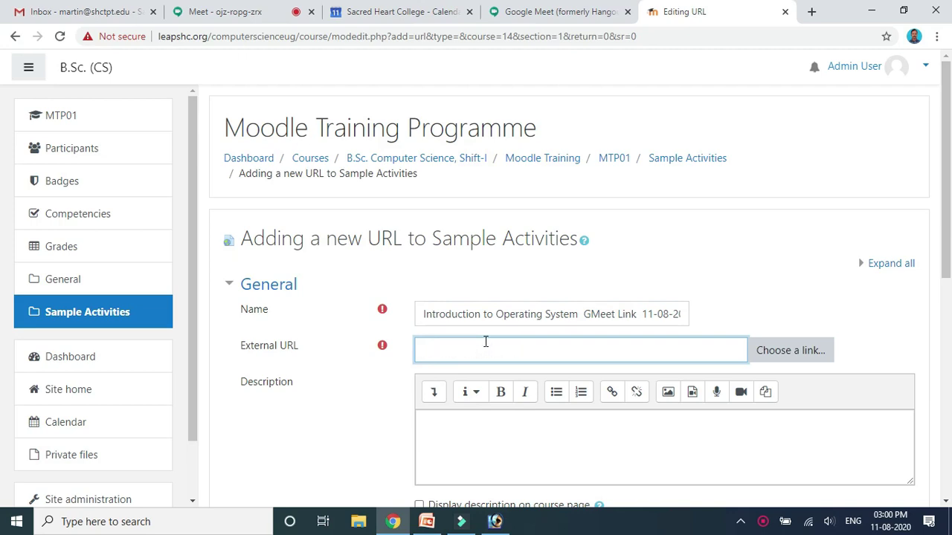
click(223, 11)
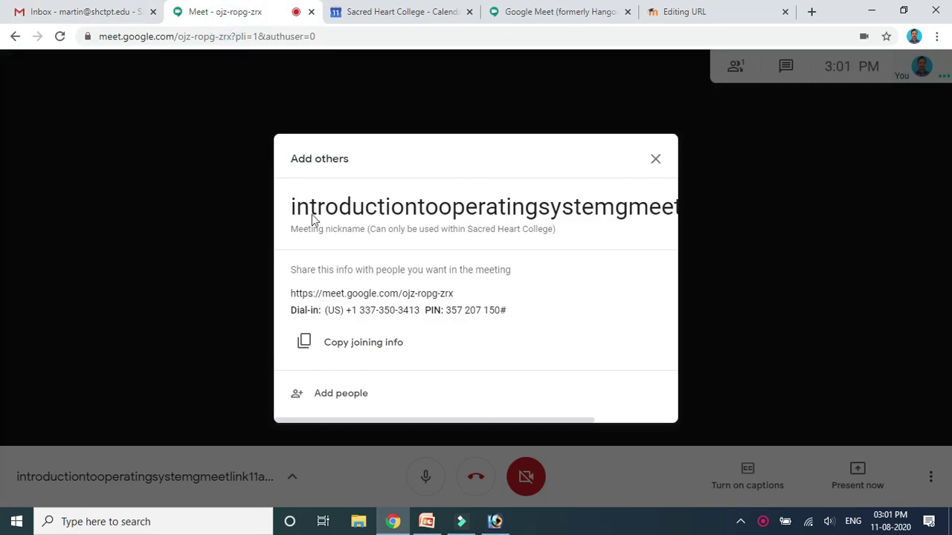
click(362, 348)
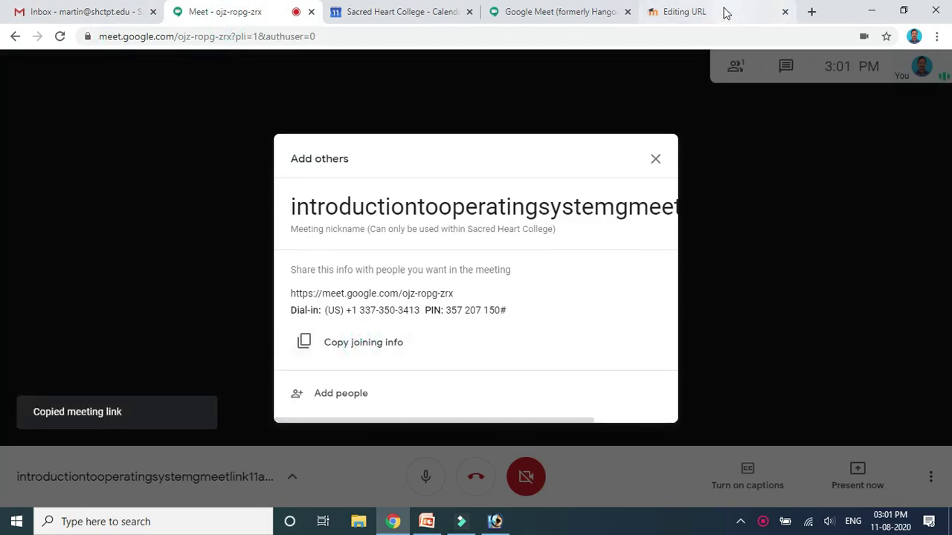
click(725, 13)
click(457, 351)
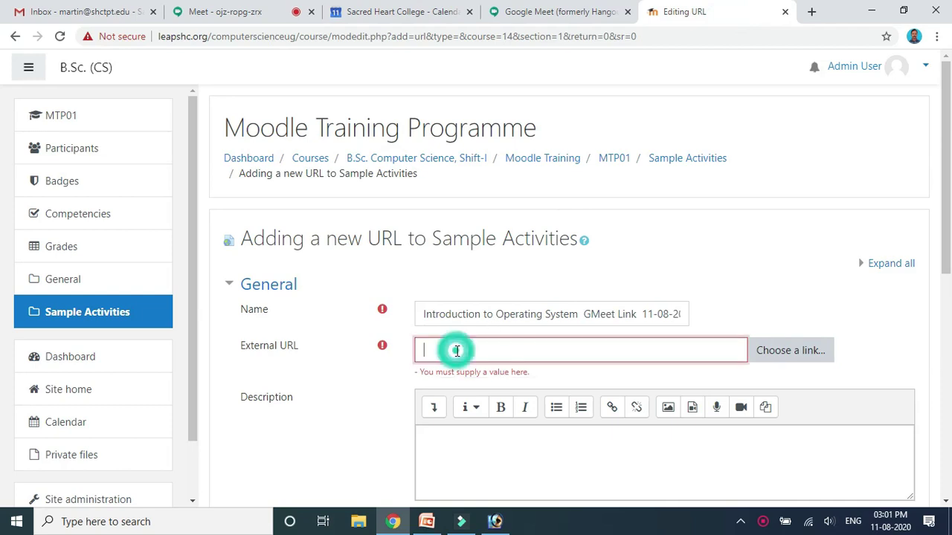
key(ctrl+v)
drag(946, 195, 947, 426)
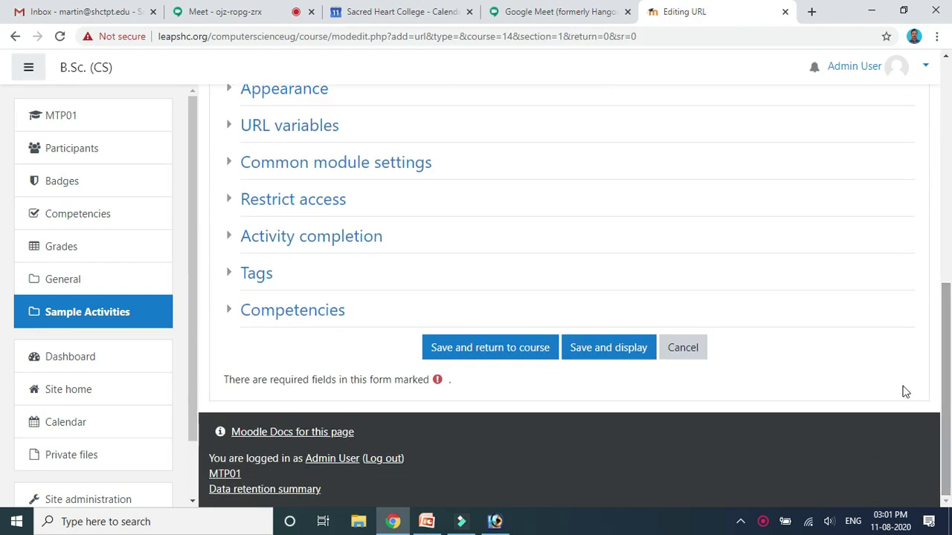
click(449, 355)
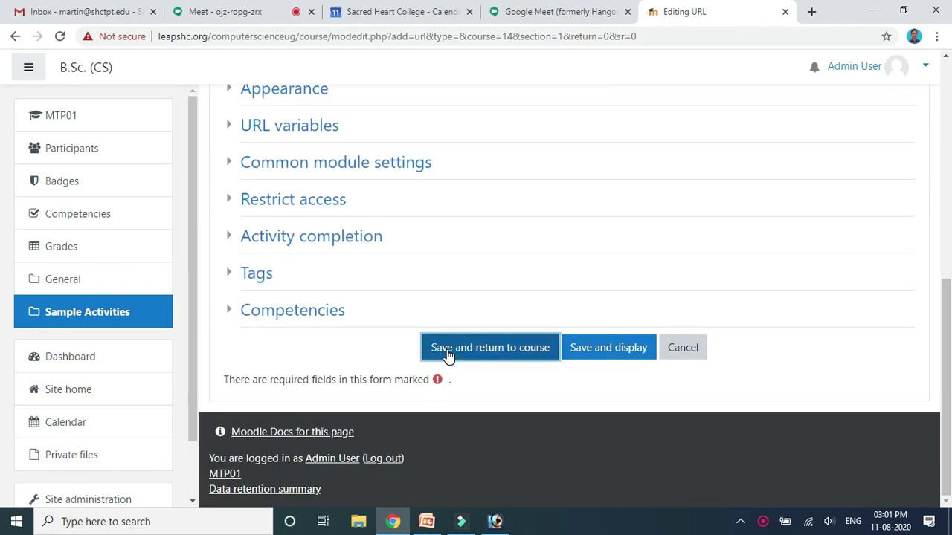